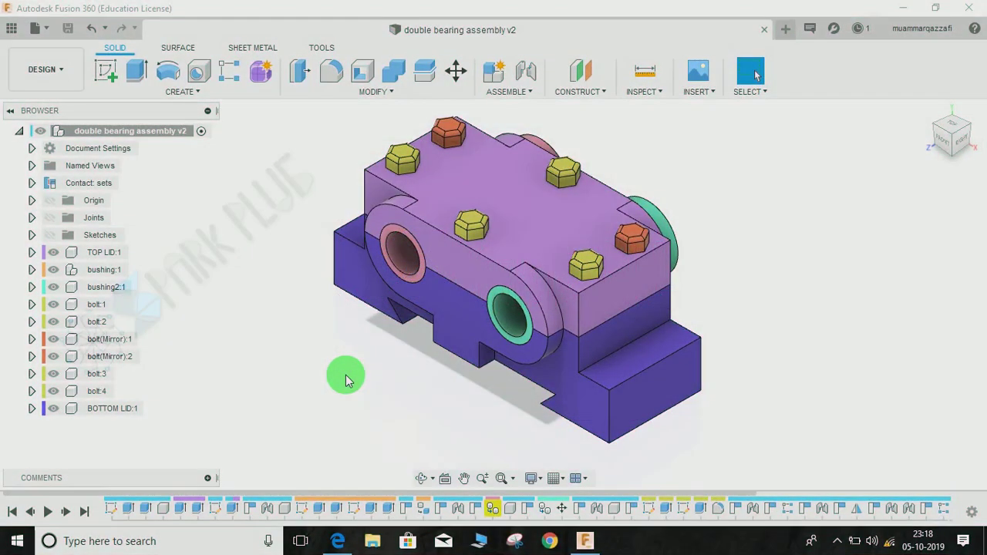
Orbit the double bearing assembly to a slightly different viewing angle
{"action": "middle_click_drag", "start_coordinate": [352, 380], "coordinate": [480, 192], "text": "shift"}
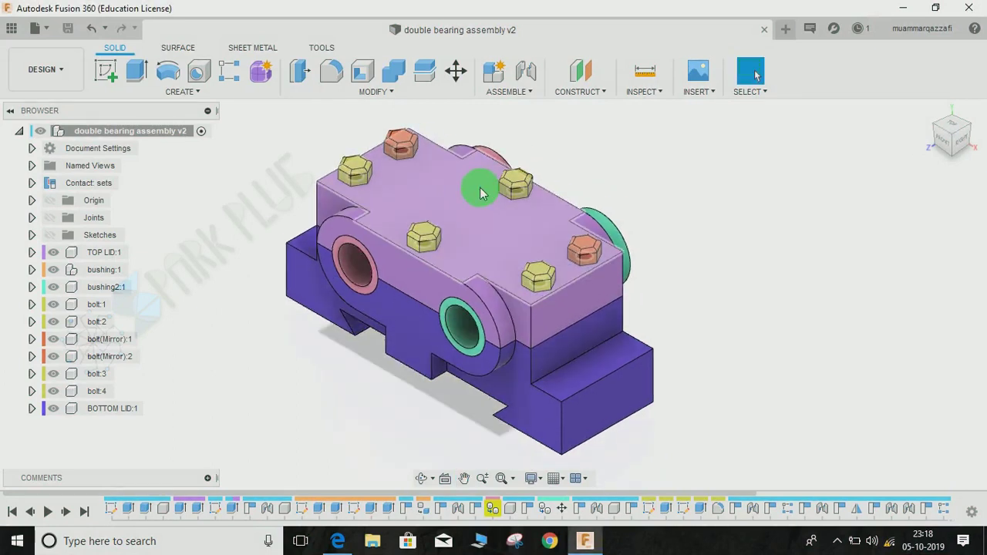
Start a full-assembly drawing from scratch with the ISO standard, mm units and A3 sheet
{"action": "left_click", "coordinate": [69, 69]}
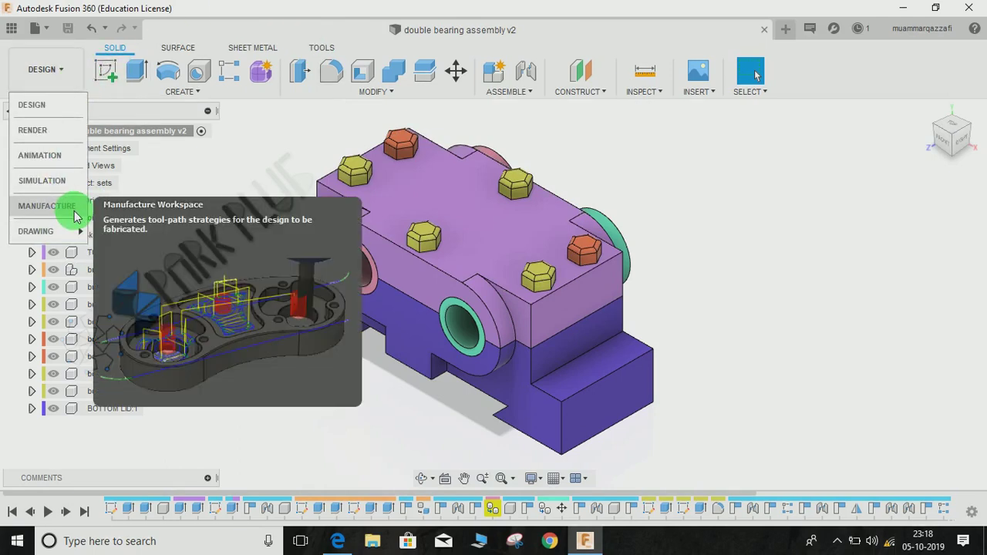
{"action": "mouse_move", "coordinate": [73, 231]}
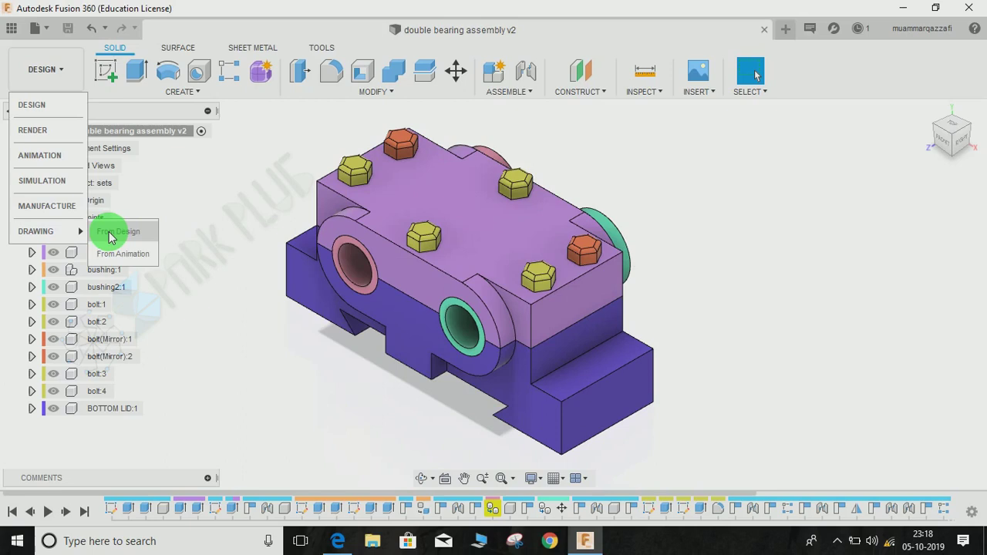
{"action": "left_click", "coordinate": [111, 237]}
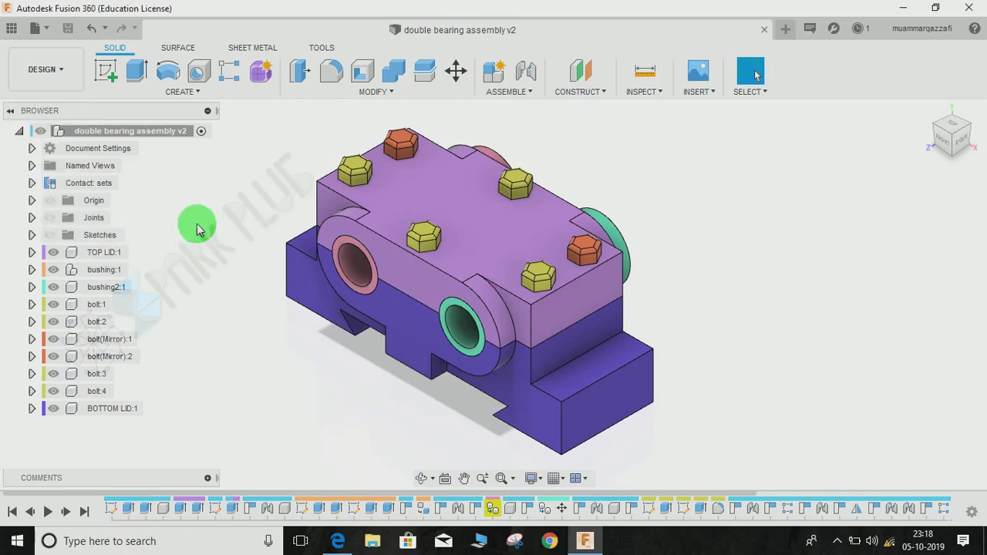
{"action": "mouse_move", "coordinate": [828, 110]}
{"action": "left_mouse_down"}
{"action": "mouse_move", "coordinate": [872, 132]}
{"action": "mouse_move", "coordinate": [847, 126]}
{"action": "left_mouse_up"}
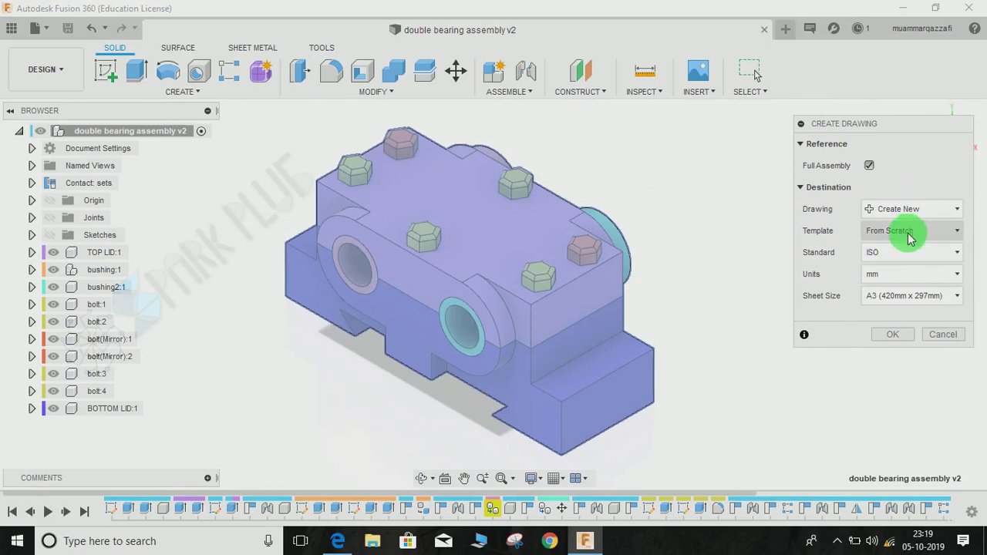
{"action": "left_click", "coordinate": [871, 253]}
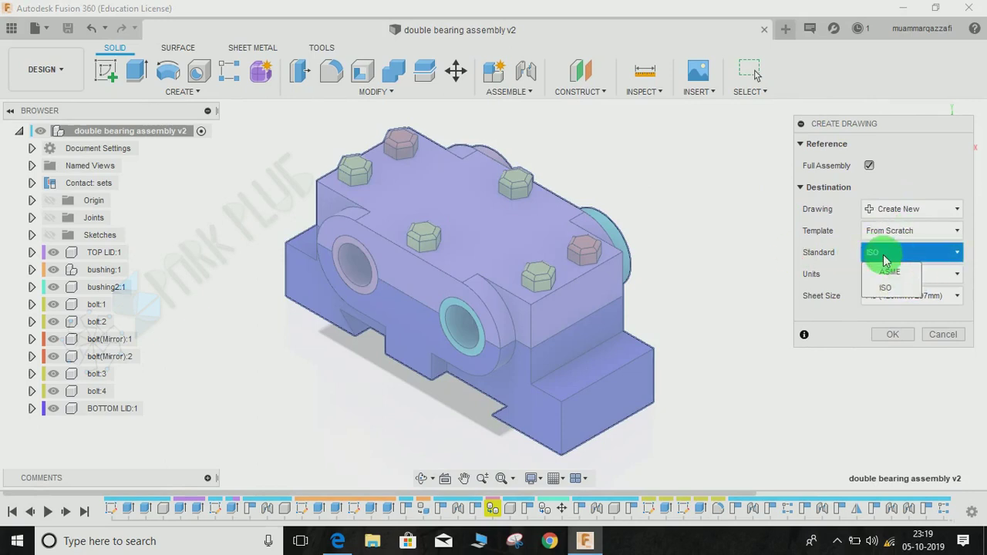
{"action": "left_click", "coordinate": [887, 286]}
{"action": "left_click", "coordinate": [879, 301]}
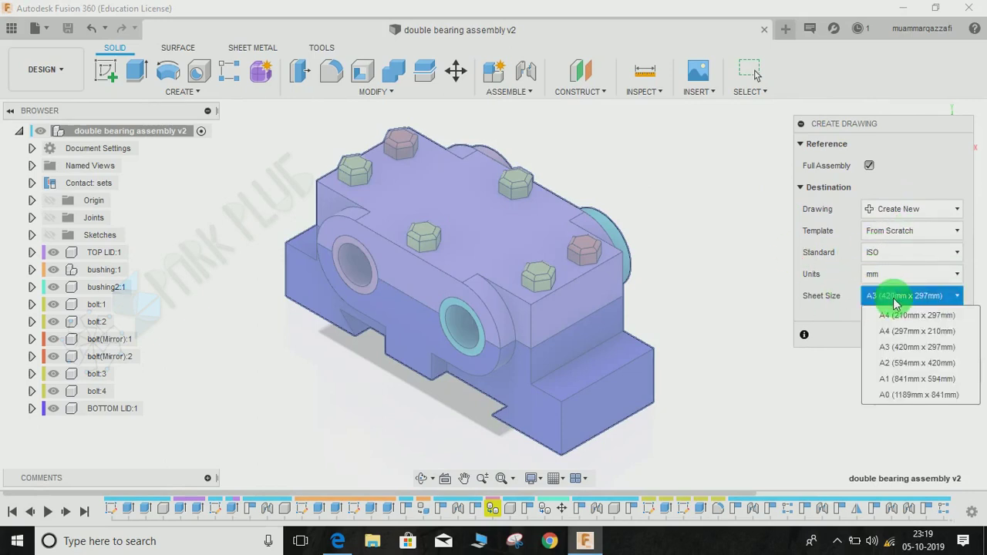
{"action": "left_click", "coordinate": [892, 297]}
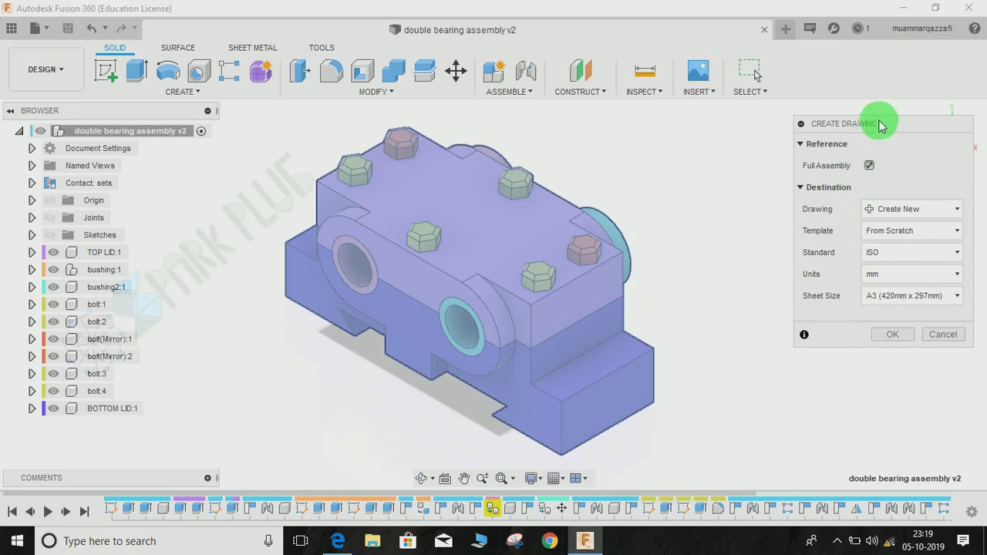
{"action": "left_click_drag", "start_coordinate": [881, 126], "coordinate": [853, 121]}
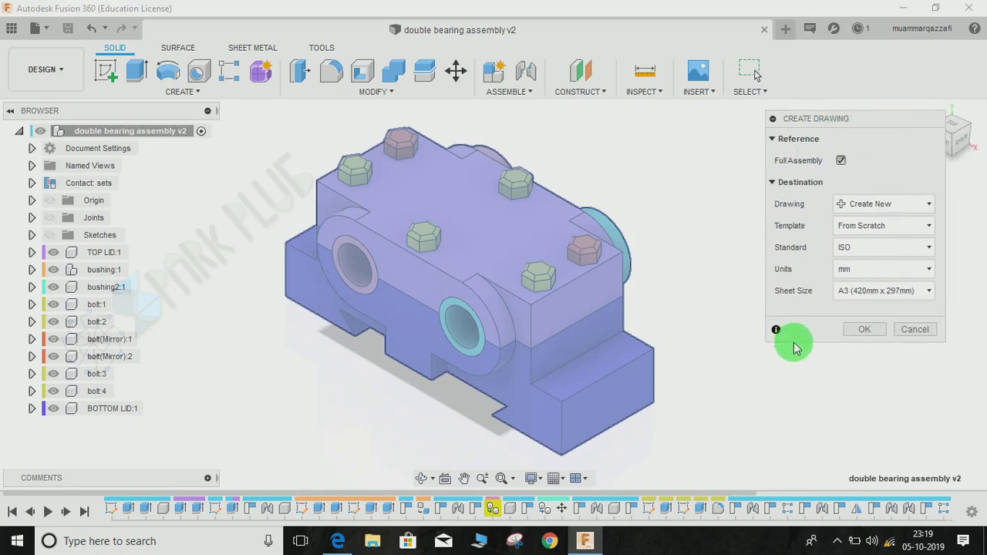
Create the drawing and place the front base view at 1:1 scale on the sheet
{"action": "left_click", "coordinate": [865, 330]}
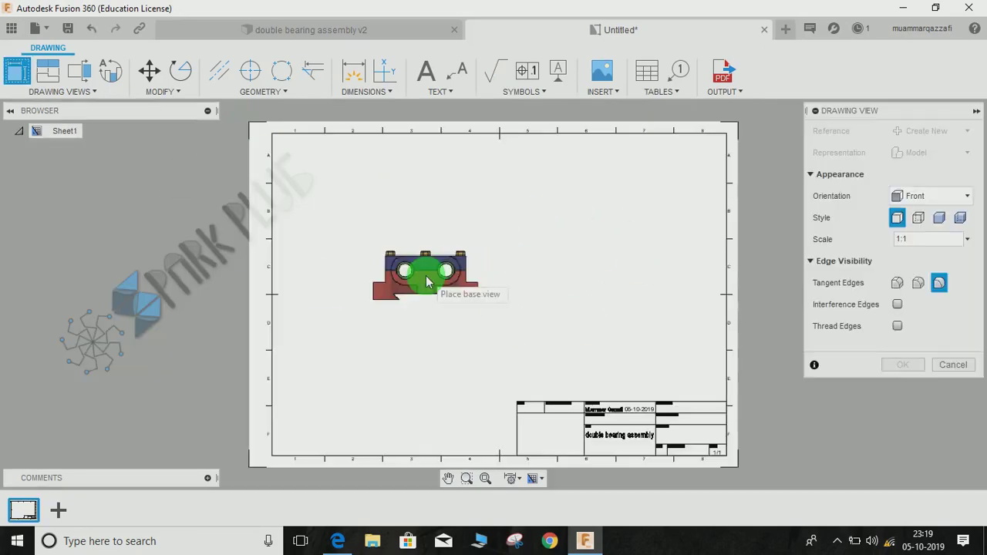
{"action": "left_click", "coordinate": [468, 273]}
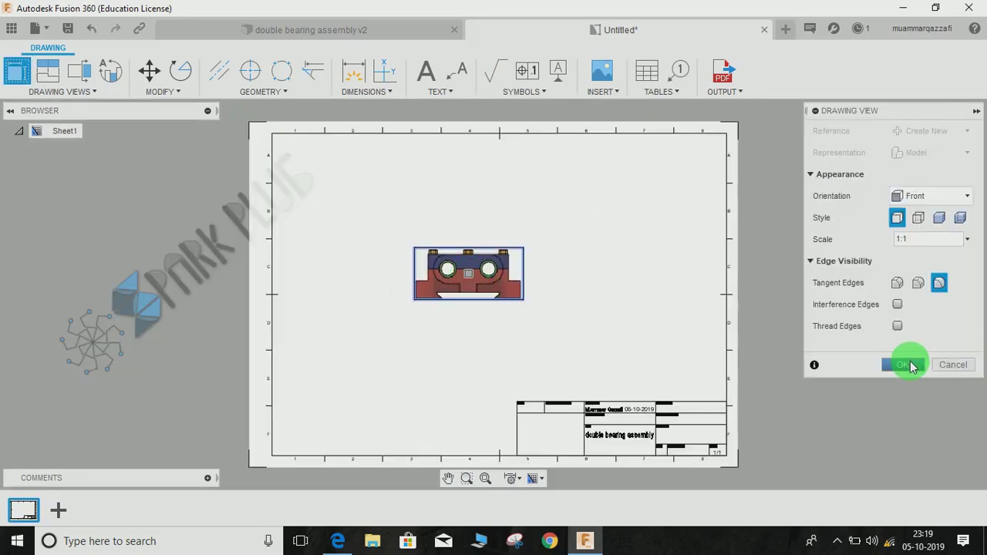
Confirm the front view and project two views from it, one above and one below
{"action": "left_click", "coordinate": [907, 364]}
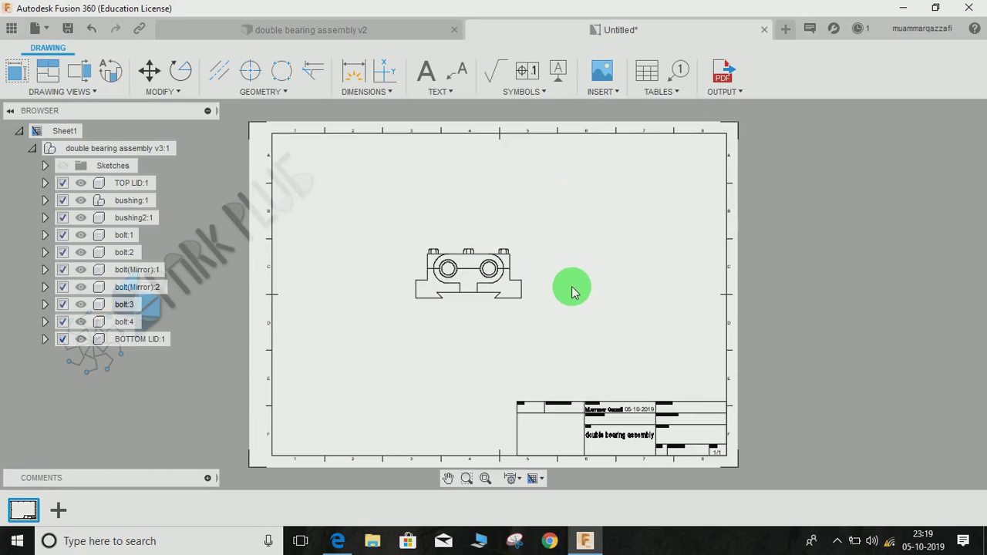
{"action": "key", "text": "p"}
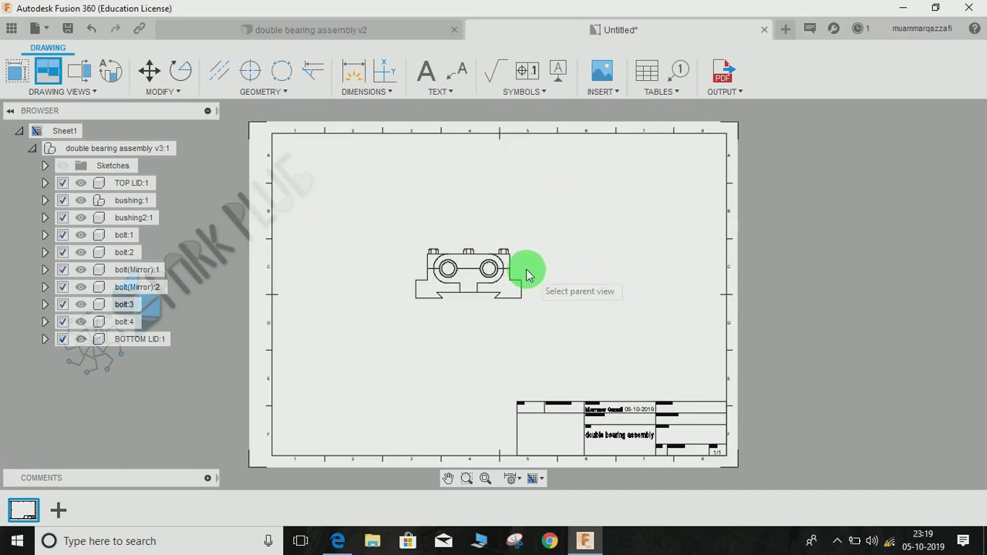
{"action": "left_click", "coordinate": [481, 267]}
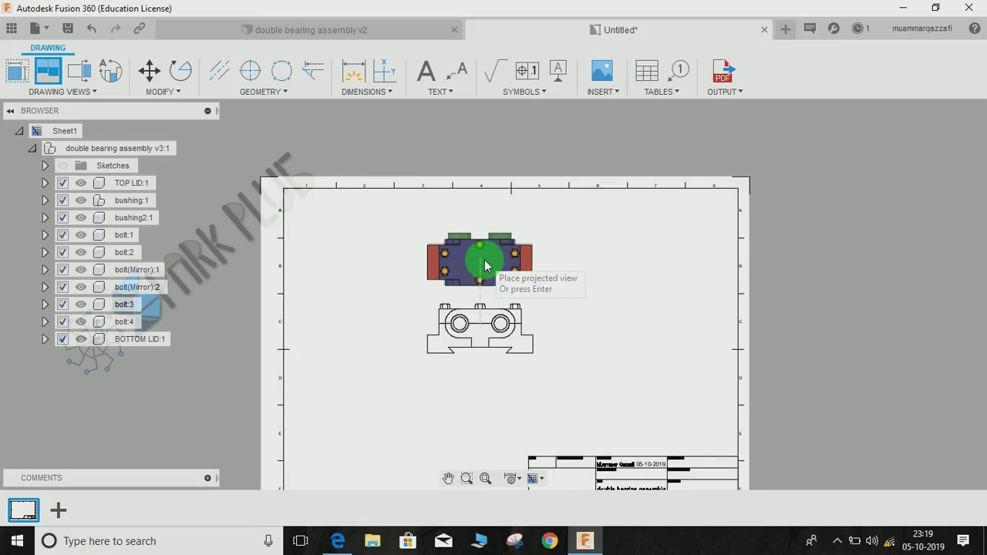
{"action": "left_click", "coordinate": [485, 266]}
{"action": "left_click", "coordinate": [488, 410]}
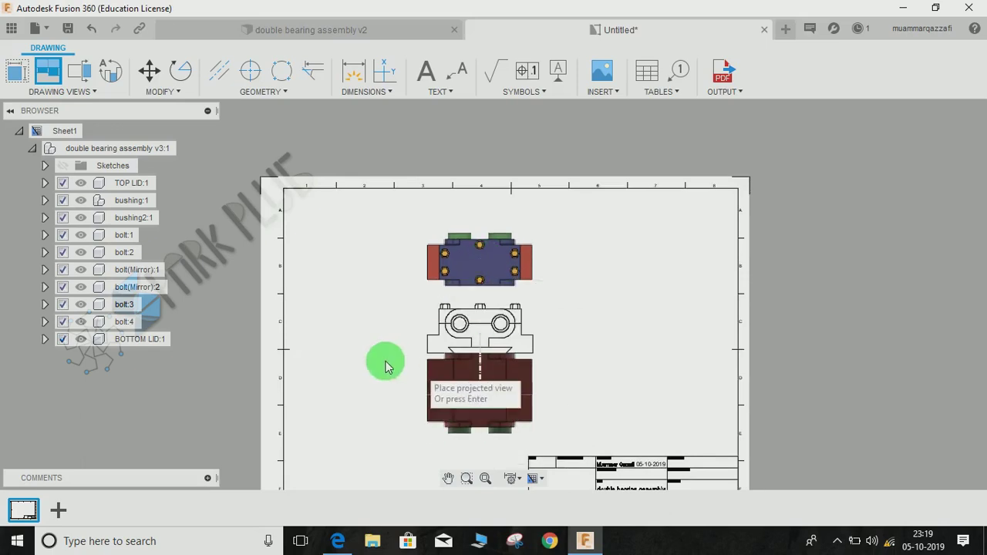
{"action": "key", "text": "Return"}
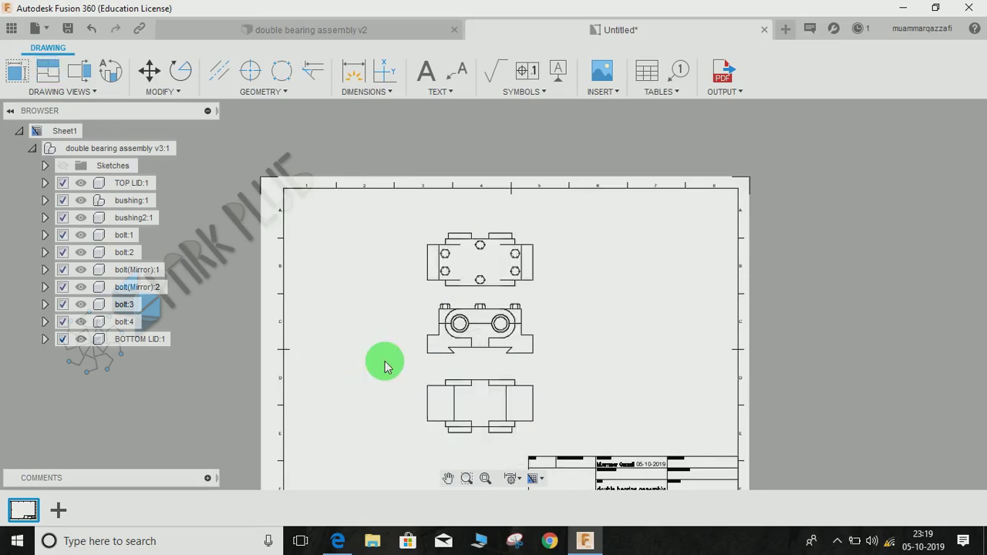
{"action": "mouse_move", "coordinate": [396, 267]}
{"action": "middle_mouse_down"}
{"action": "mouse_move", "coordinate": [420, 156]}
{"action": "mouse_move", "coordinate": [387, 190]}
{"action": "middle_mouse_up"}
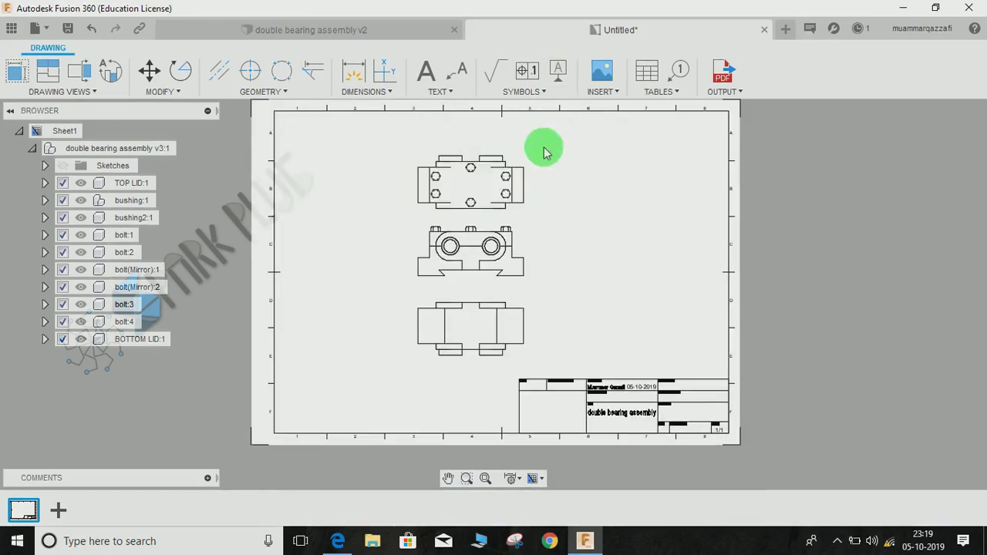
{"action": "middle_click_drag", "start_coordinate": [544, 152], "coordinate": [538, 171]}
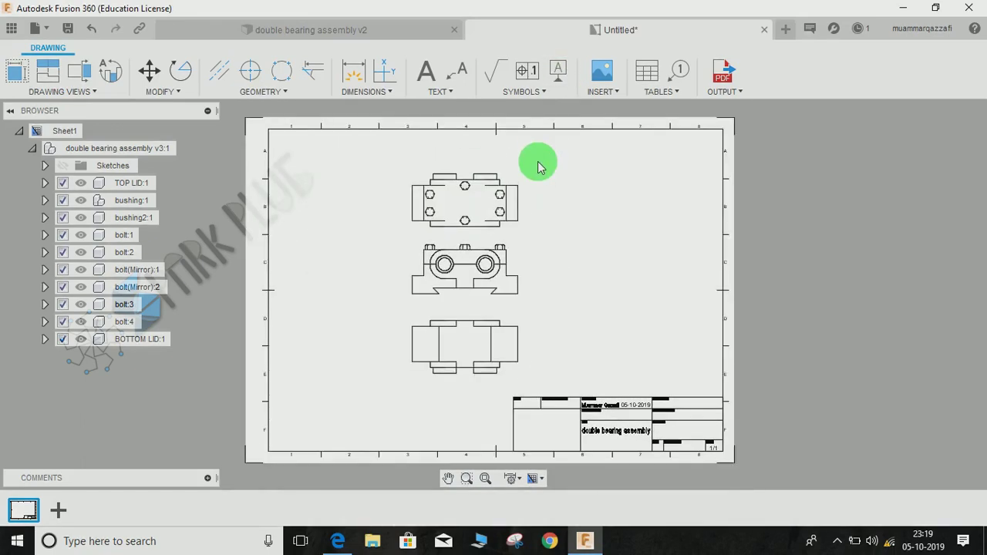
Close the Untitled drawing with Don't Save, returning to the bearing assembly design
{"action": "left_click", "coordinate": [281, 91]}
{"action": "left_click", "coordinate": [367, 91]}
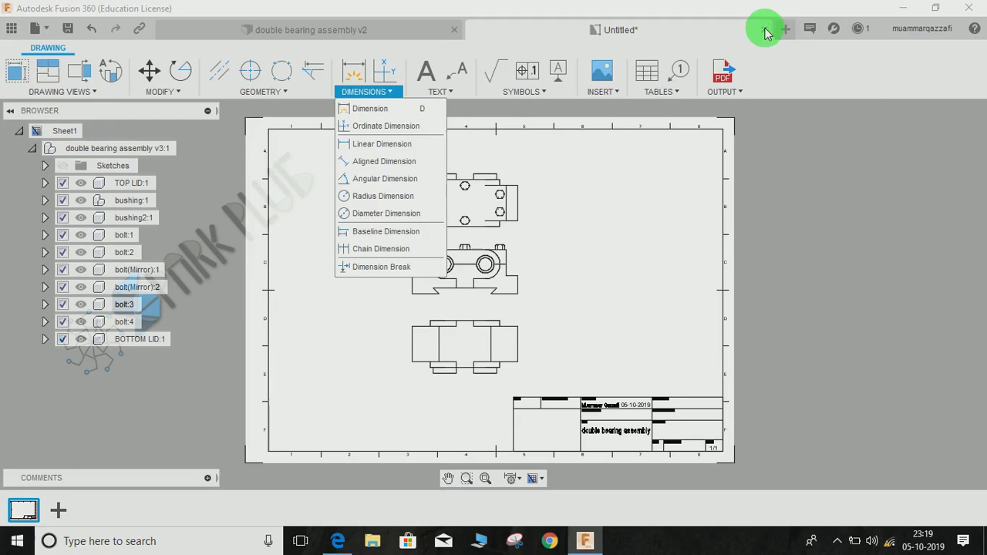
{"action": "left_click", "coordinate": [792, 183]}
{"action": "left_click", "coordinate": [763, 30]}
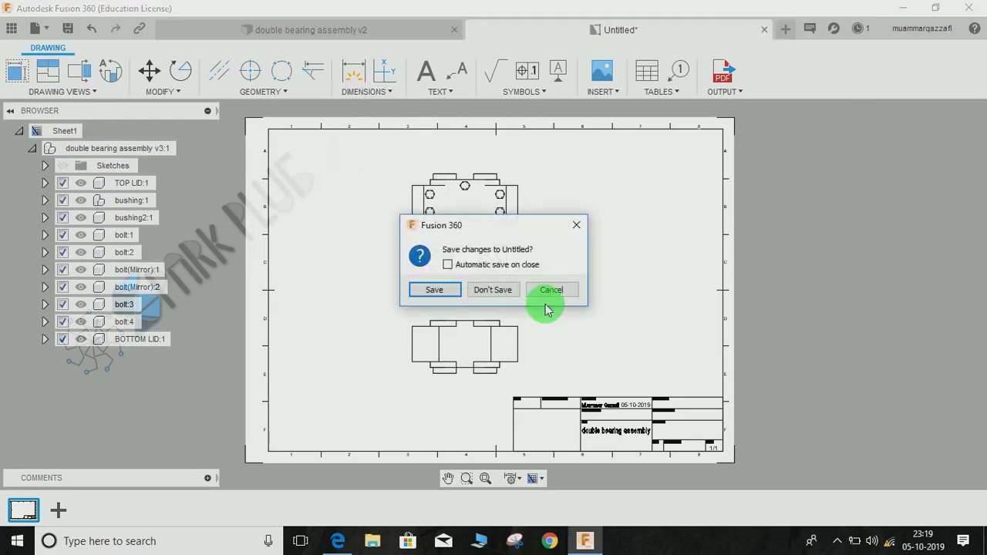
{"action": "left_click", "coordinate": [502, 289]}
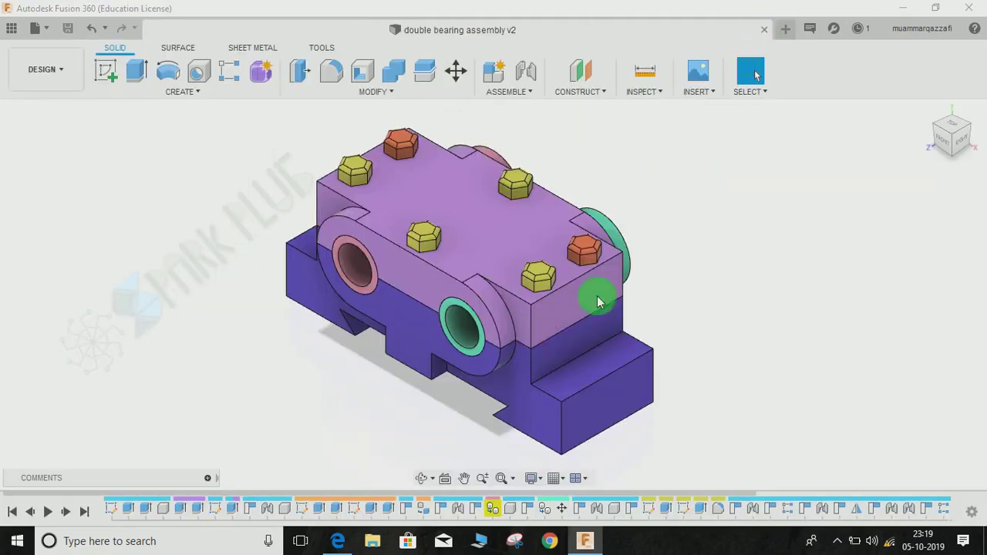
Open Preferences from the user-name menu at the top right
{"action": "middle_click_drag", "start_coordinate": [516, 279], "coordinate": [456, 241]}
{"action": "left_click", "coordinate": [692, 303]}
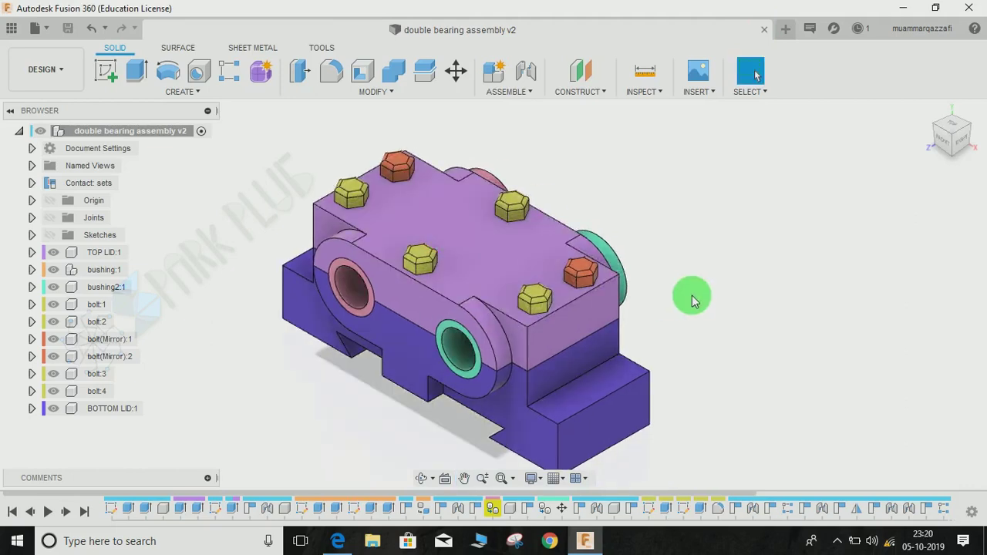
{"action": "middle_click_drag", "start_coordinate": [709, 258], "coordinate": [720, 243]}
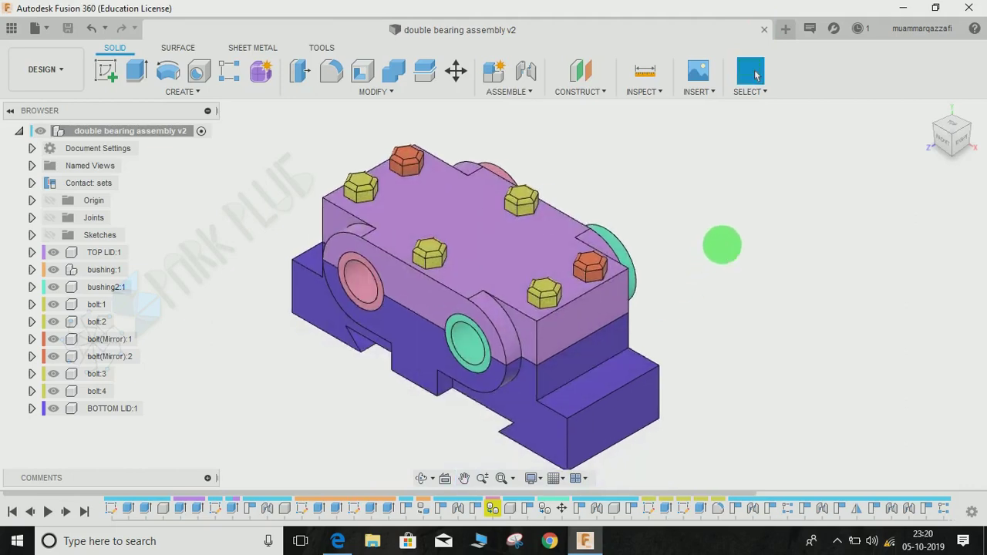
{"action": "left_click", "coordinate": [940, 37]}
{"action": "left_click", "coordinate": [925, 53]}
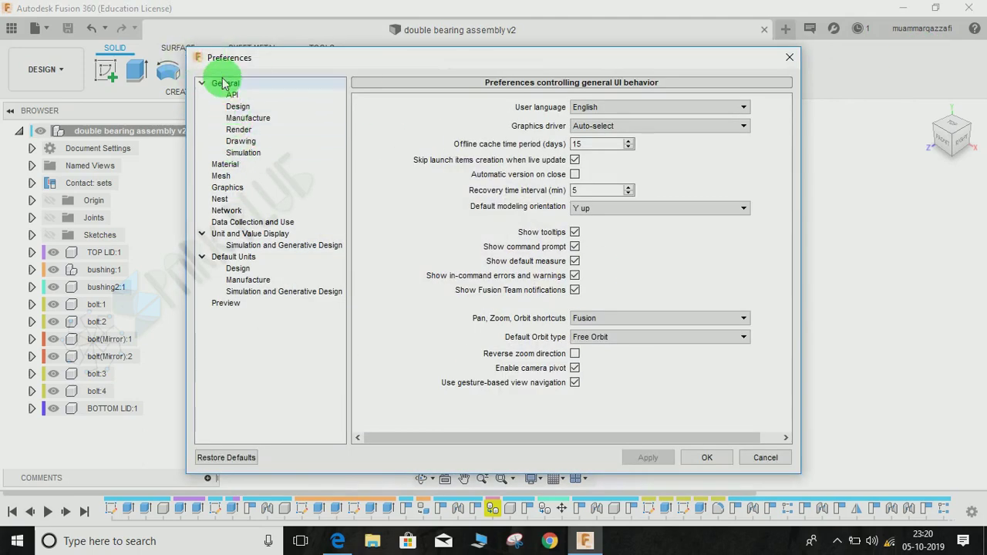
Set the default standard for new drawings to ISO in Drawing preferences
{"action": "left_click", "coordinate": [239, 142]}
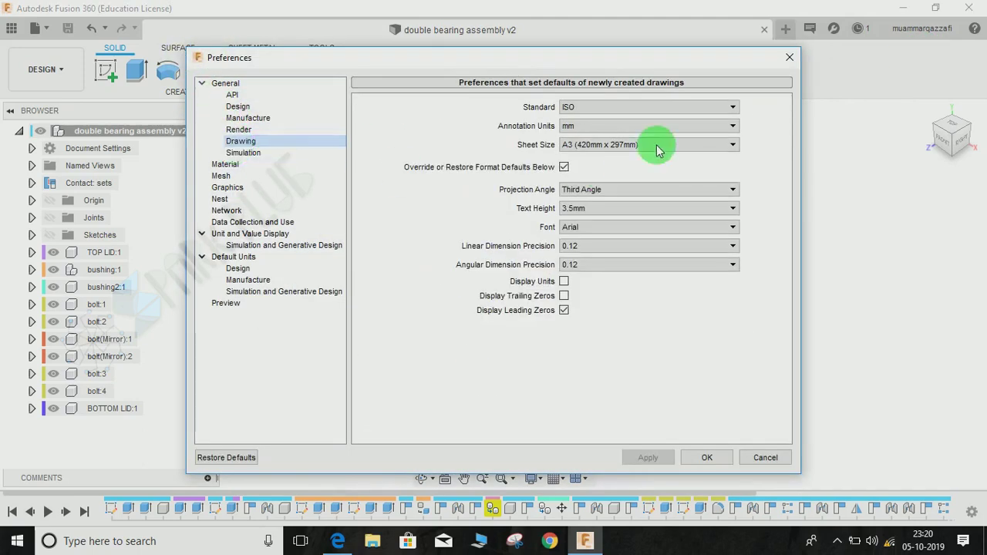
{"action": "left_click", "coordinate": [622, 107]}
{"action": "left_click", "coordinate": [609, 121]}
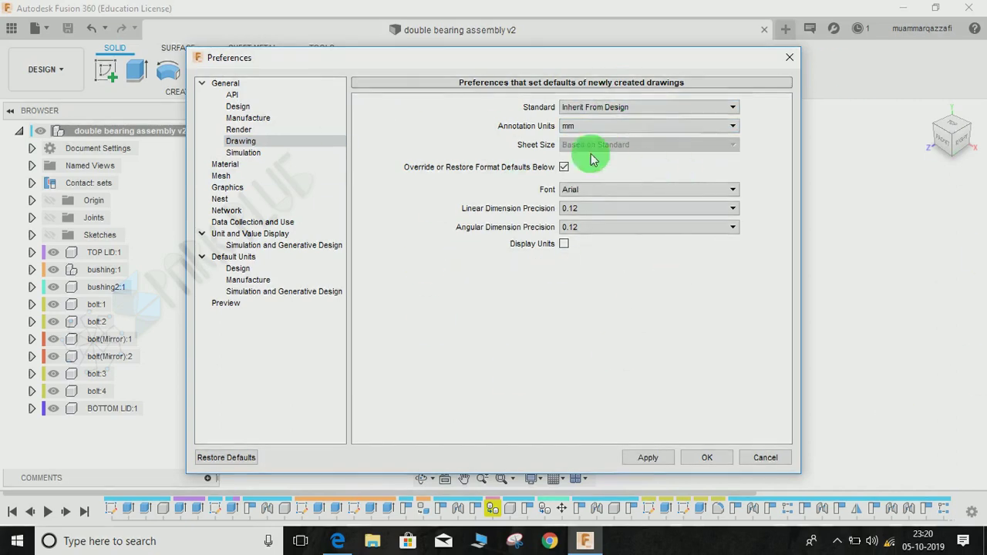
{"action": "left_click", "coordinate": [586, 107]}
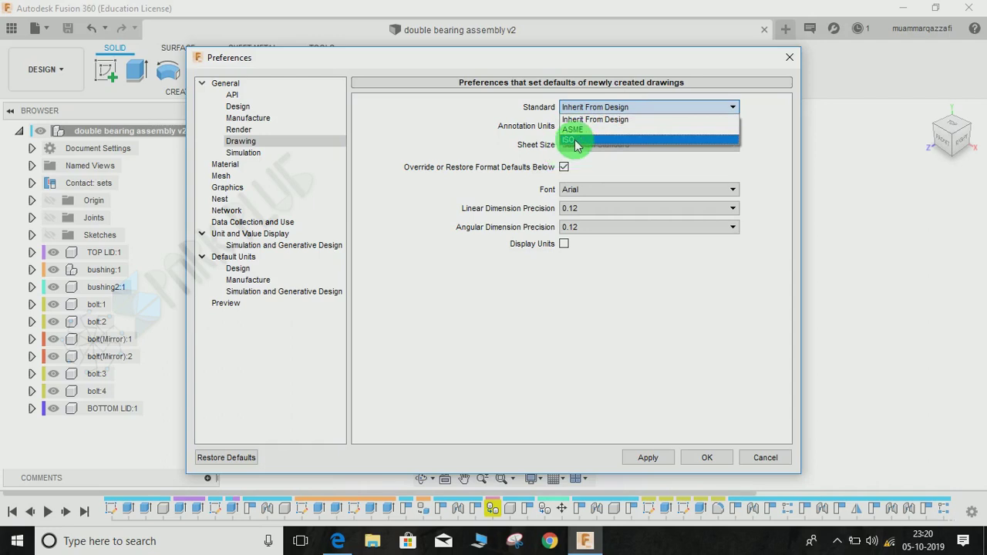
{"action": "left_click", "coordinate": [575, 141]}
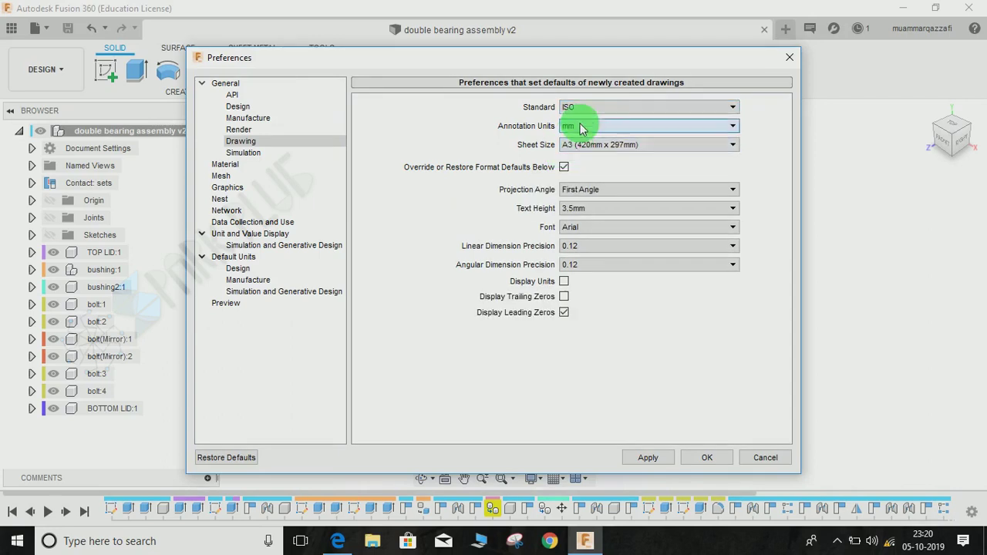
Keep format default overrides on, set the projection angle to Third Angle, and confirm
{"action": "left_click", "coordinate": [565, 168]}
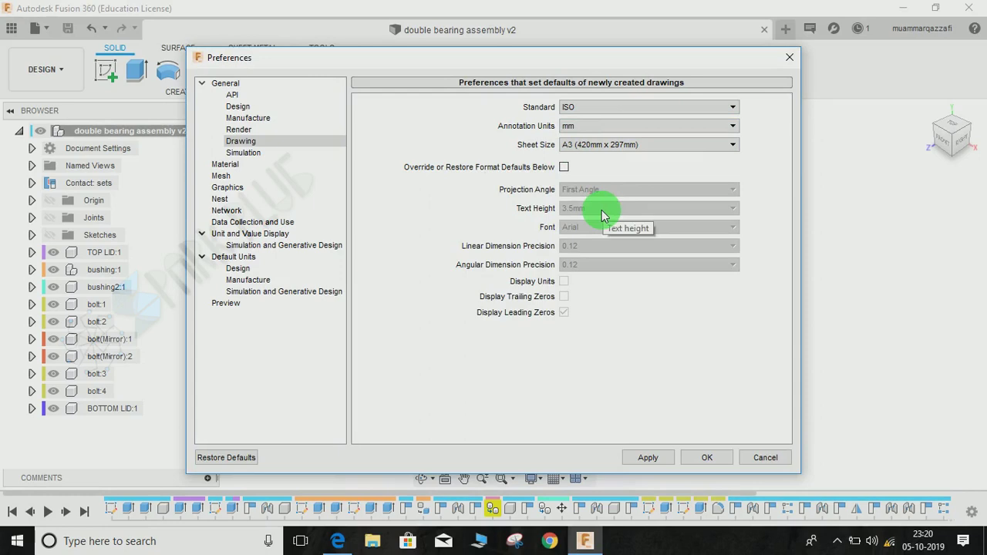
{"action": "left_click", "coordinate": [565, 168]}
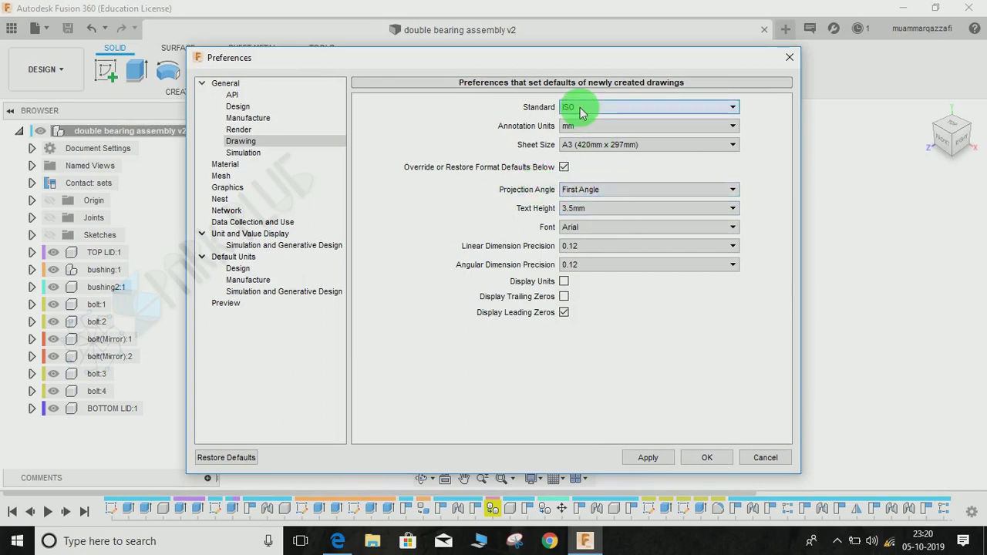
{"action": "left_click", "coordinate": [582, 191]}
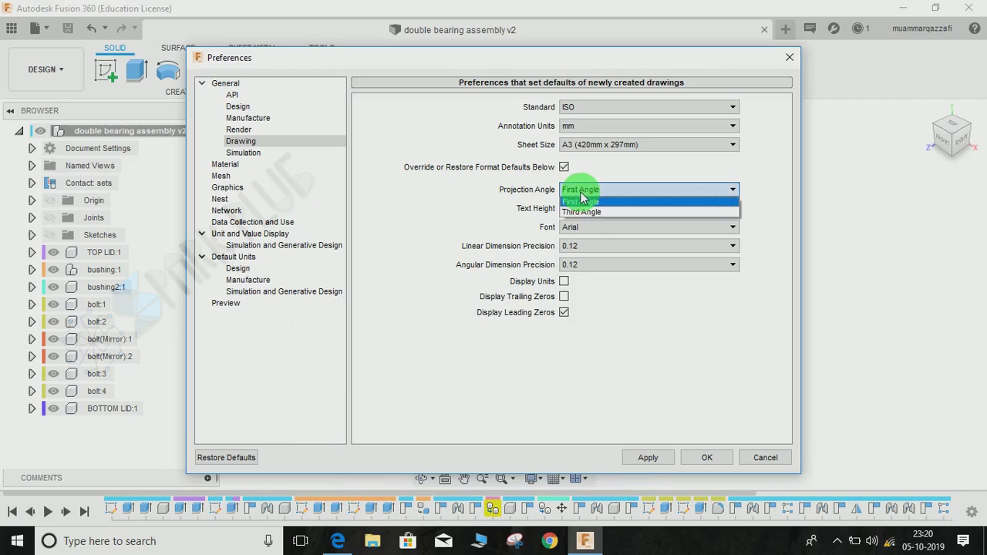
{"action": "left_click", "coordinate": [584, 201]}
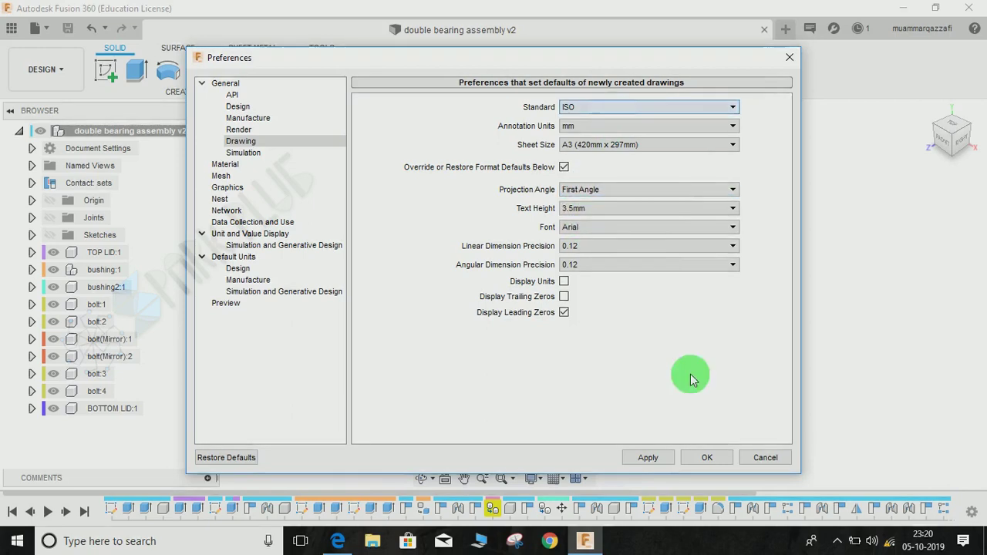
{"action": "left_click", "coordinate": [621, 192]}
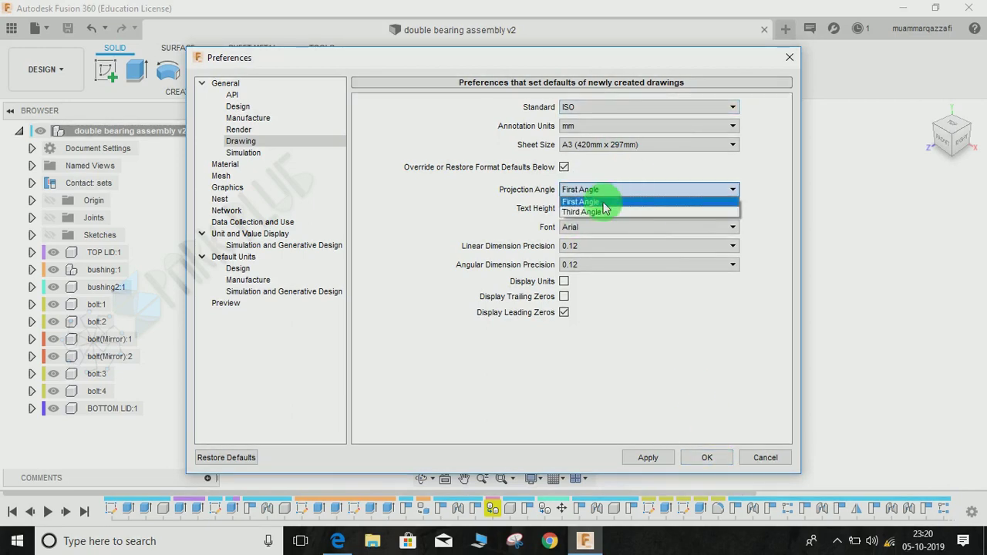
{"action": "left_click", "coordinate": [596, 205]}
{"action": "left_click", "coordinate": [709, 449]}
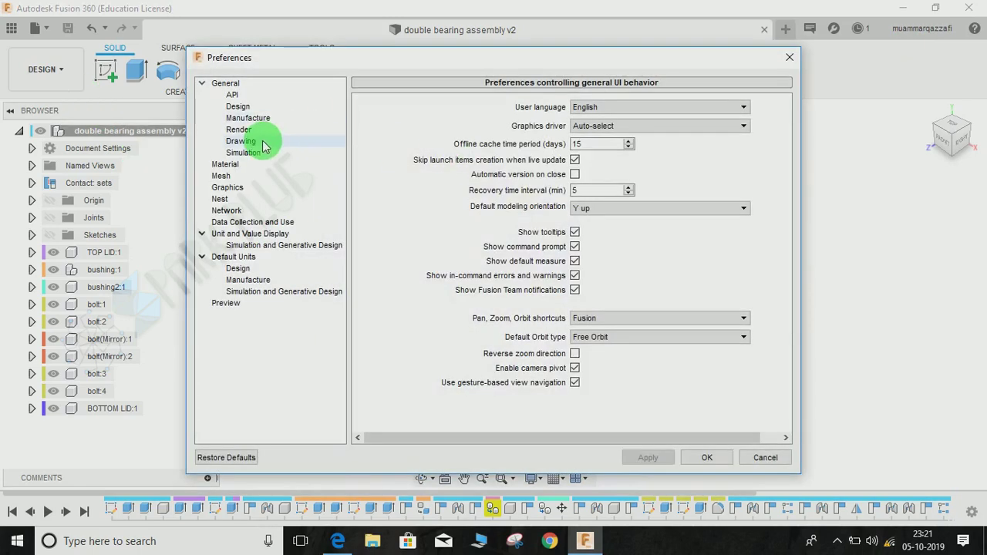
Change the default projection angle to First Angle in Drawing preferences
{"action": "left_click", "coordinate": [240, 141]}
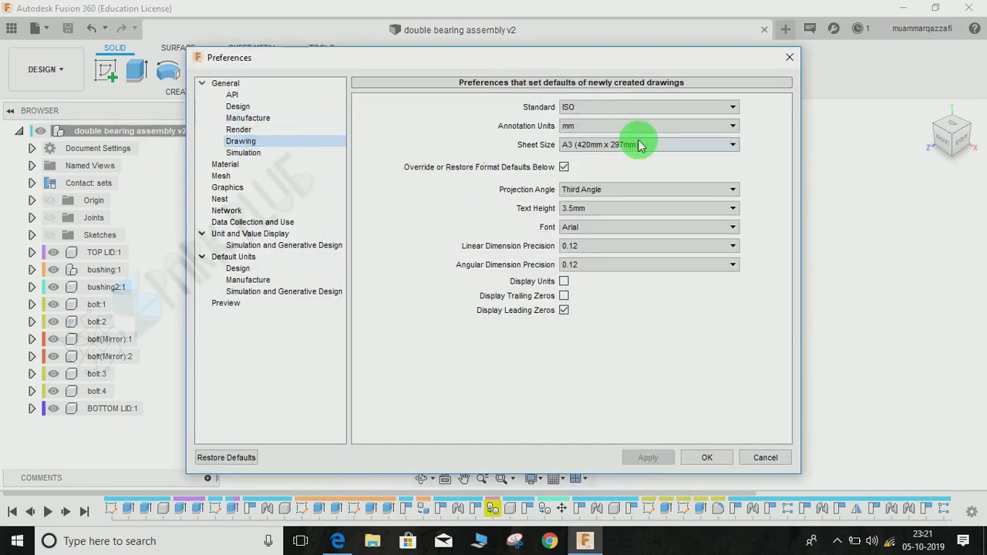
{"action": "left_click", "coordinate": [609, 189]}
{"action": "left_click", "coordinate": [594, 204]}
{"action": "left_click", "coordinate": [707, 457]}
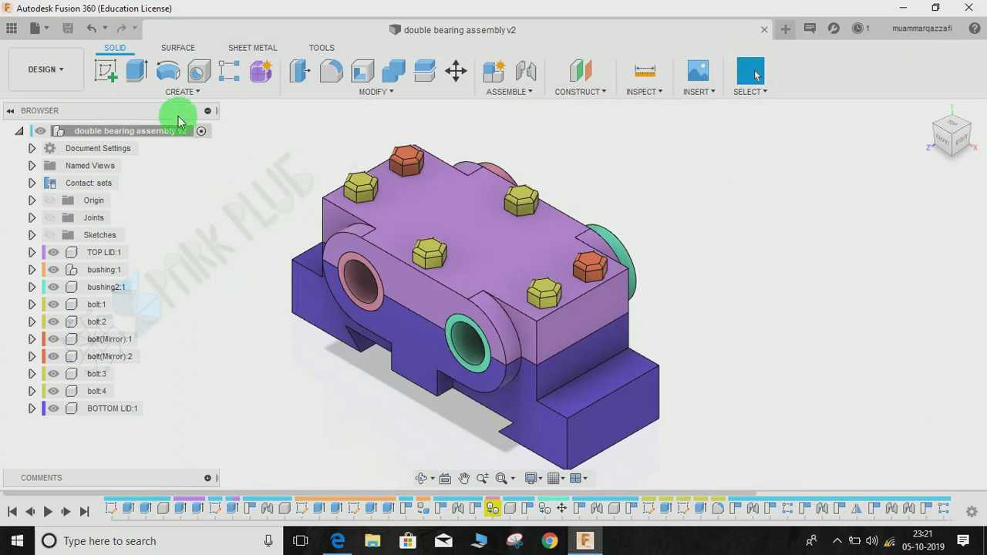
Create a new ISO A3 drawing of the double bearing assembly from the design
{"action": "left_click", "coordinate": [44, 69]}
{"action": "mouse_move", "coordinate": [65, 229]}
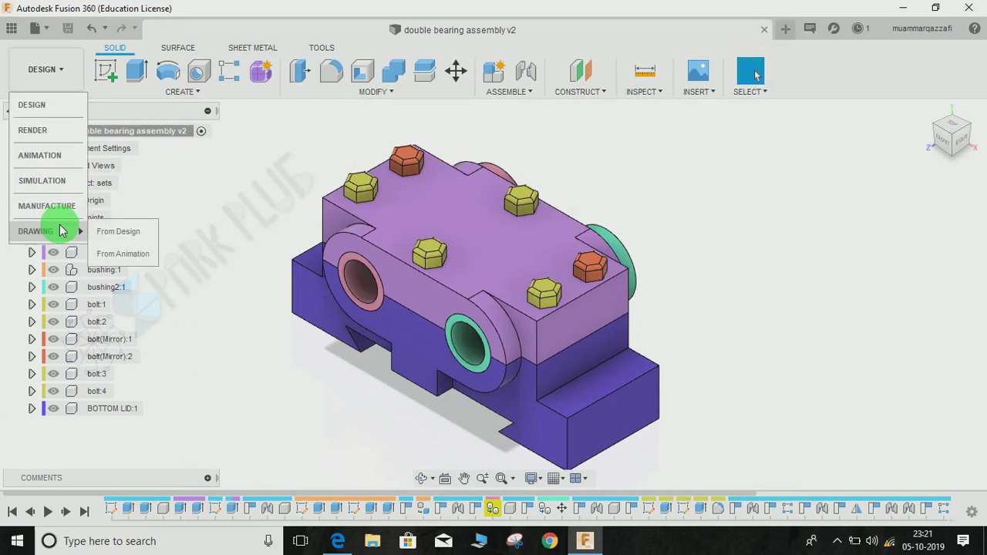
{"action": "left_click", "coordinate": [126, 235]}
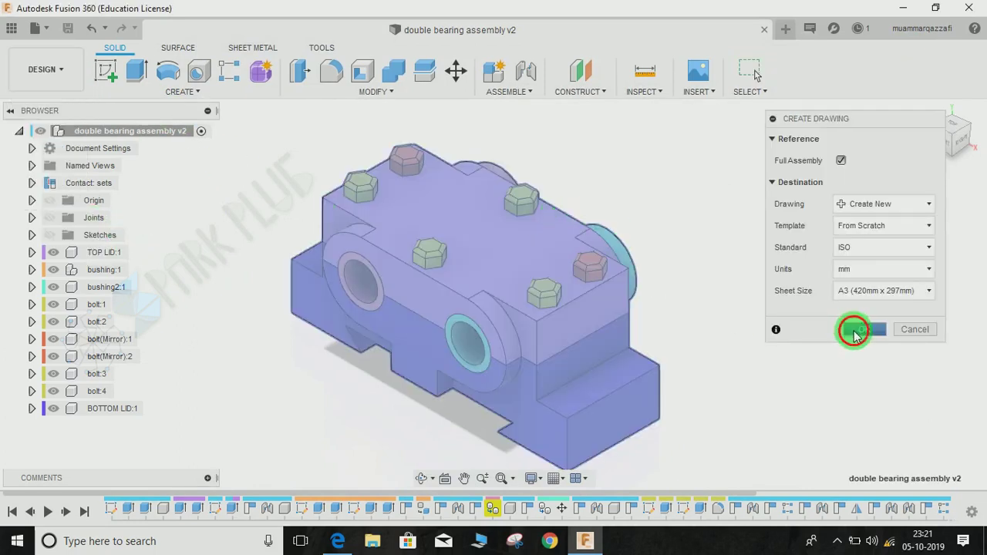
{"action": "left_click", "coordinate": [856, 332]}
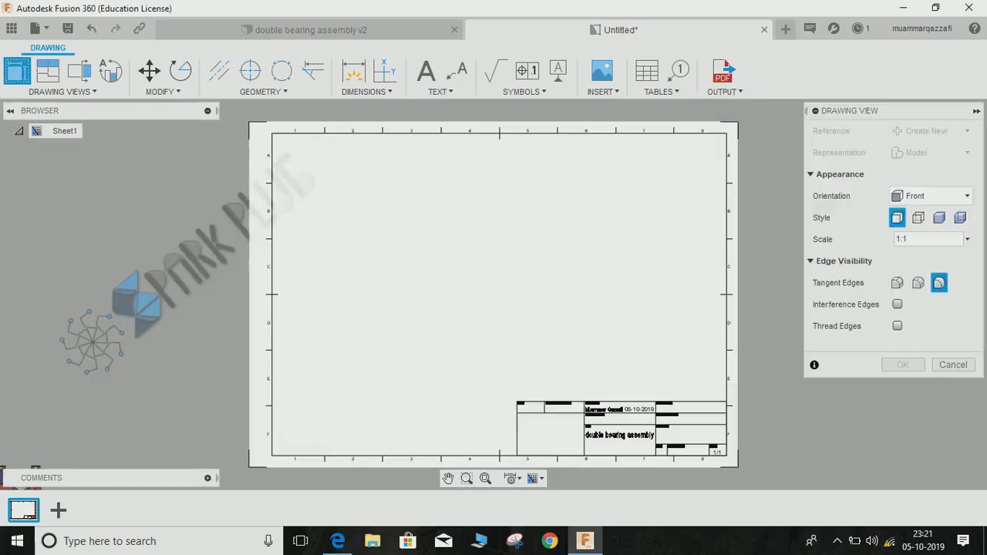
Place the front base view near the sheet centre and project views above and below it
{"action": "left_click", "coordinate": [471, 281]}
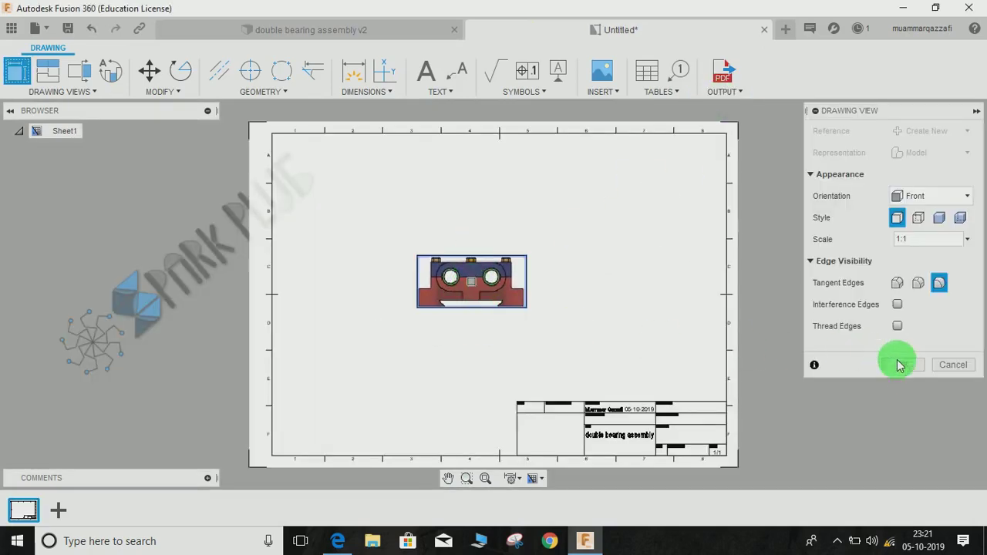
{"action": "left_click", "coordinate": [904, 366]}
{"action": "left_click", "coordinate": [463, 273]}
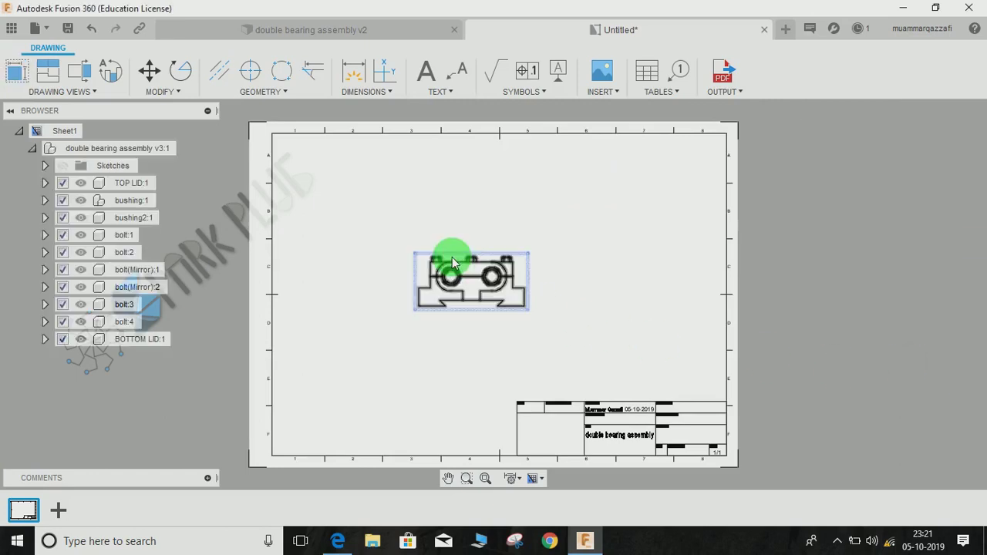
{"action": "left_click", "coordinate": [473, 266]}
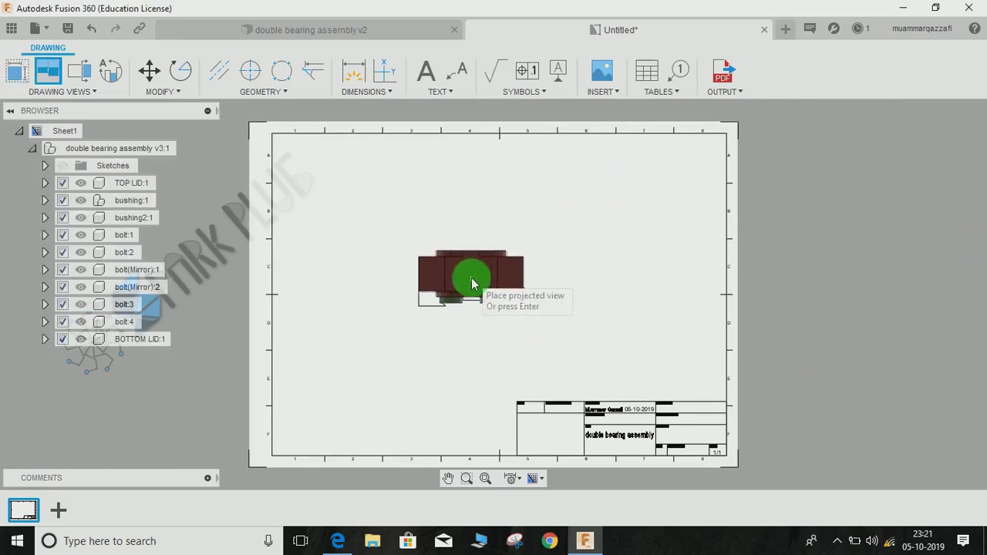
{"action": "mouse_move", "coordinate": [473, 259]}
{"action": "middle_mouse_down"}
{"action": "mouse_move", "coordinate": [480, 293]}
{"action": "mouse_move", "coordinate": [473, 209]}
{"action": "middle_mouse_up"}
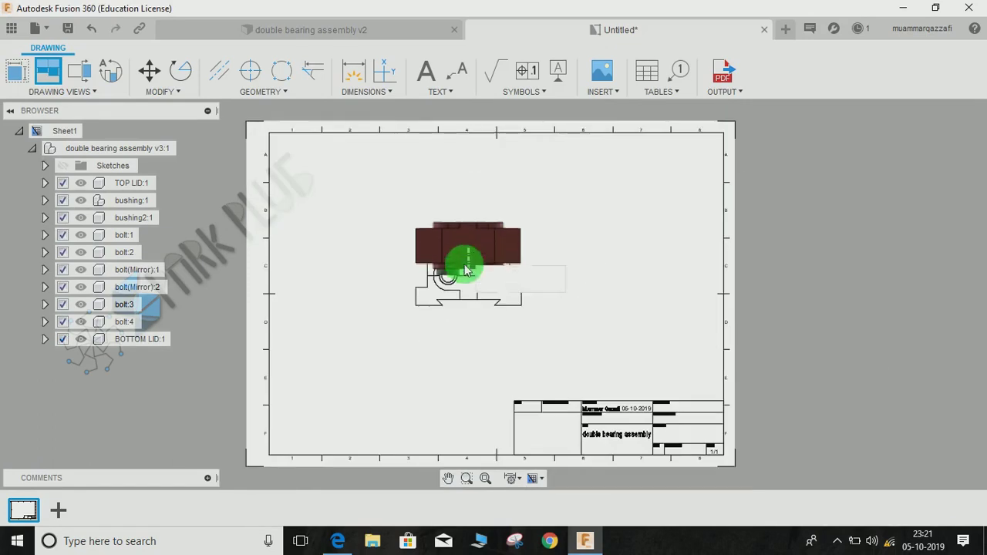
{"action": "left_click", "coordinate": [489, 216]}
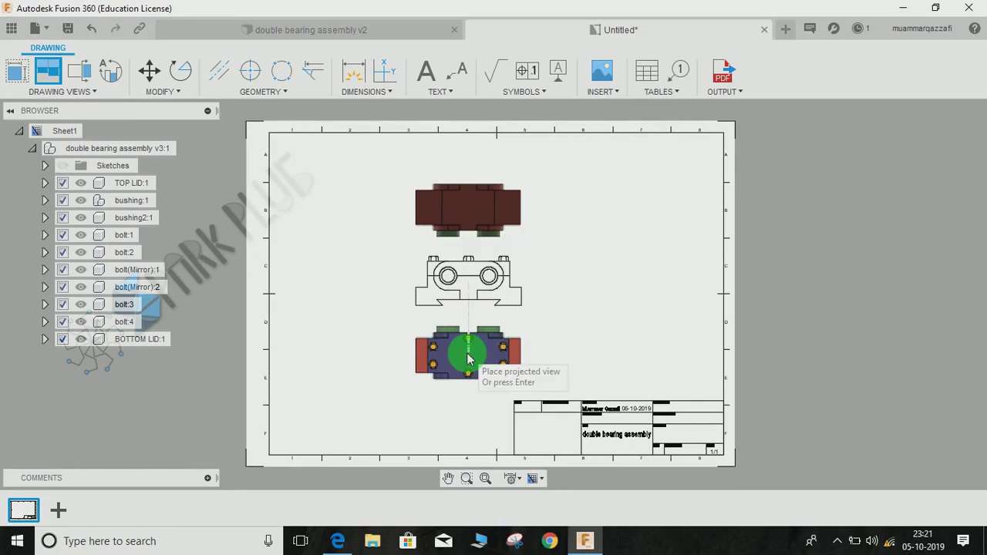
{"action": "left_click", "coordinate": [469, 359]}
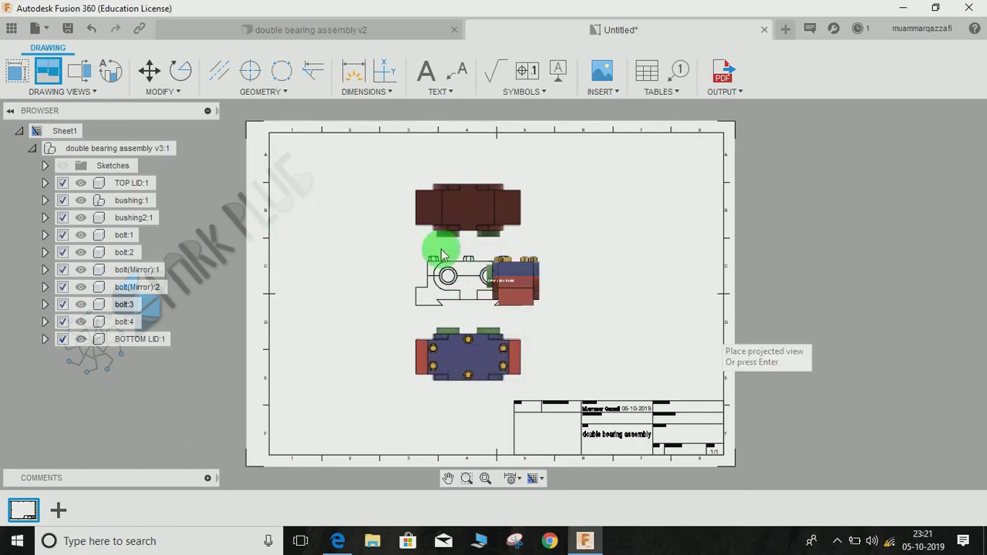